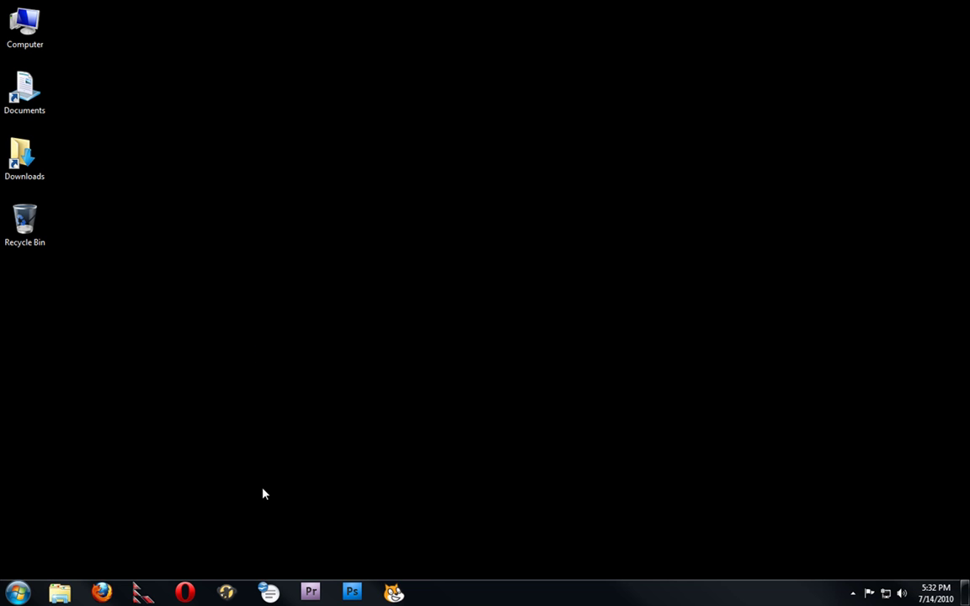
# - Launch OpenOffice.org from the taskbar while the openoffice.org home page shows in Firefox
pyautogui.click(268, 592)
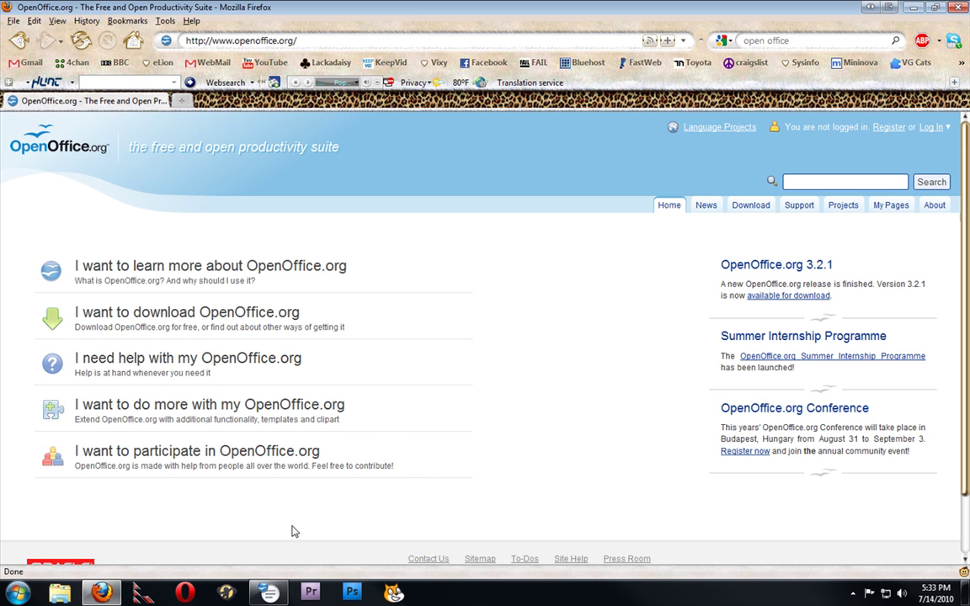
# - Switch from Firefox to the blank Untitled 1 Writer document and scroll through it
pyautogui.hotkey('alt', 'Tab')
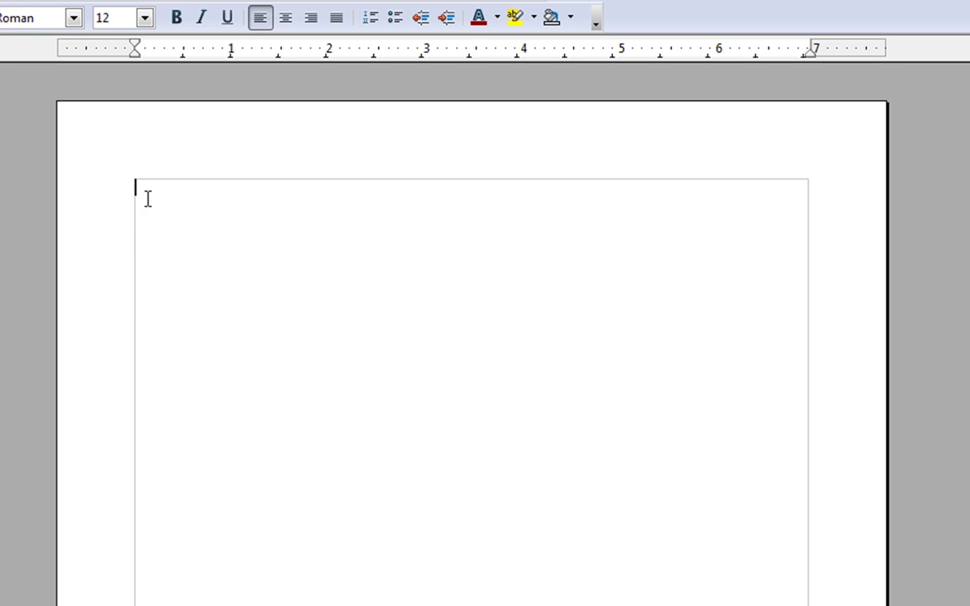
pyautogui.scroll(-1, 556, 259)
pyautogui.scroll(-1, 526, 276)
pyautogui.scroll(2, 543, 350)
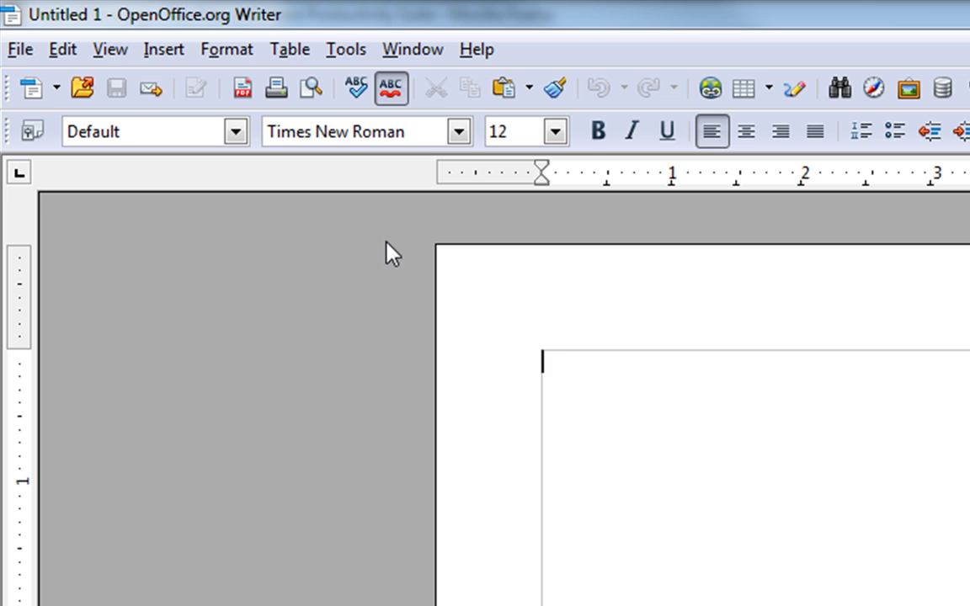
# - In Format > Page, set margins to 1.25" left and right and 1.00" top and bottom
pyautogui.click(245, 50)
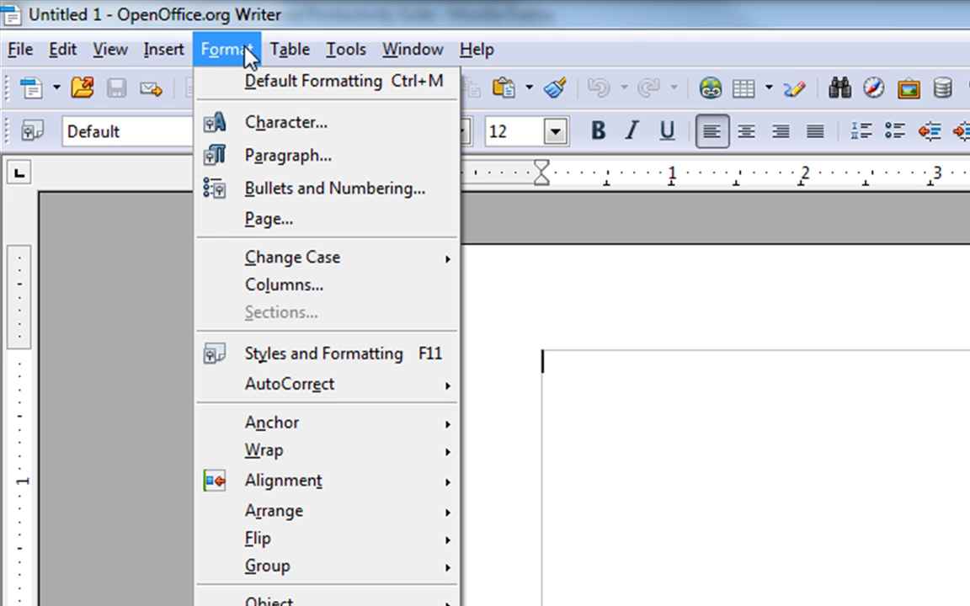
pyautogui.click(284, 219)
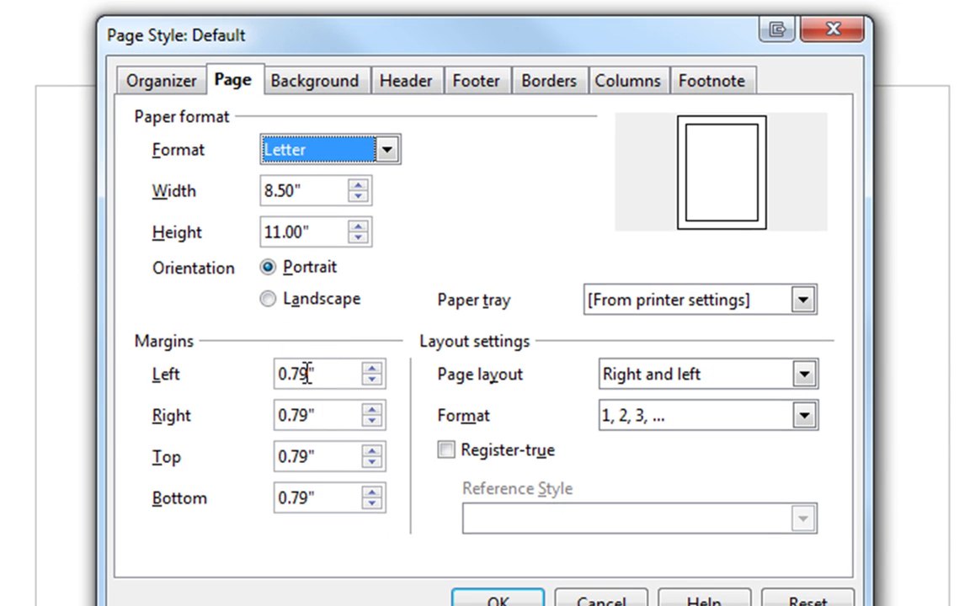
pyautogui.moveTo(307, 373); pyautogui.dragTo(253, 372)
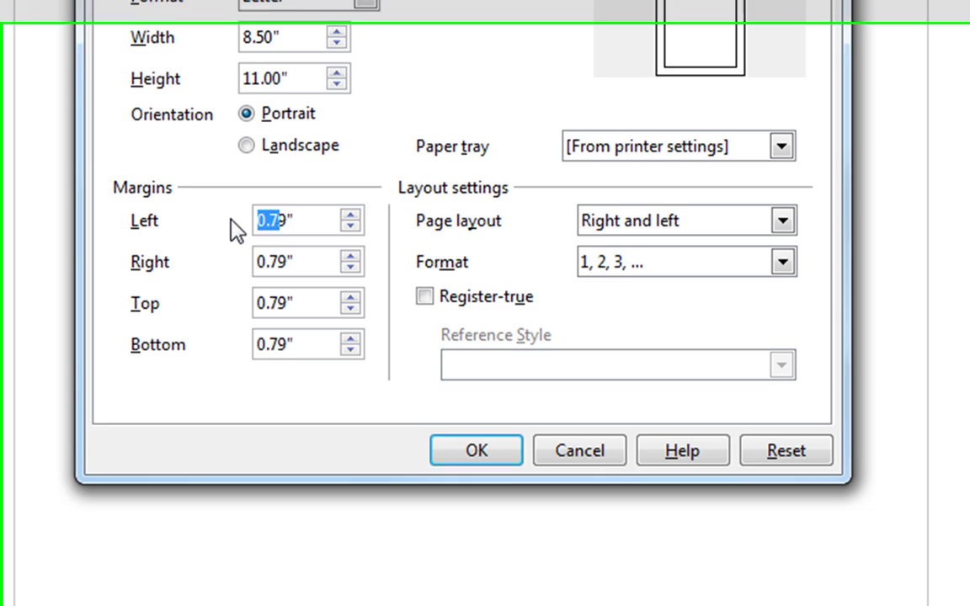
pyautogui.press('BackSpace')
pyautogui.press('Delete')
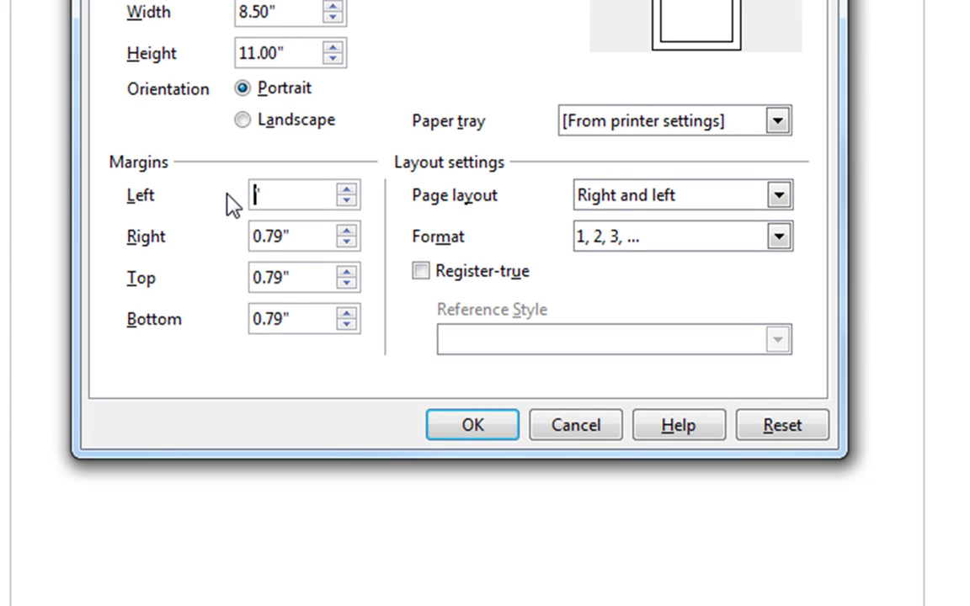
pyautogui.write('1.25')
pyautogui.press('Tab')
pyautogui.write('1.25')
pyautogui.press('Tab')
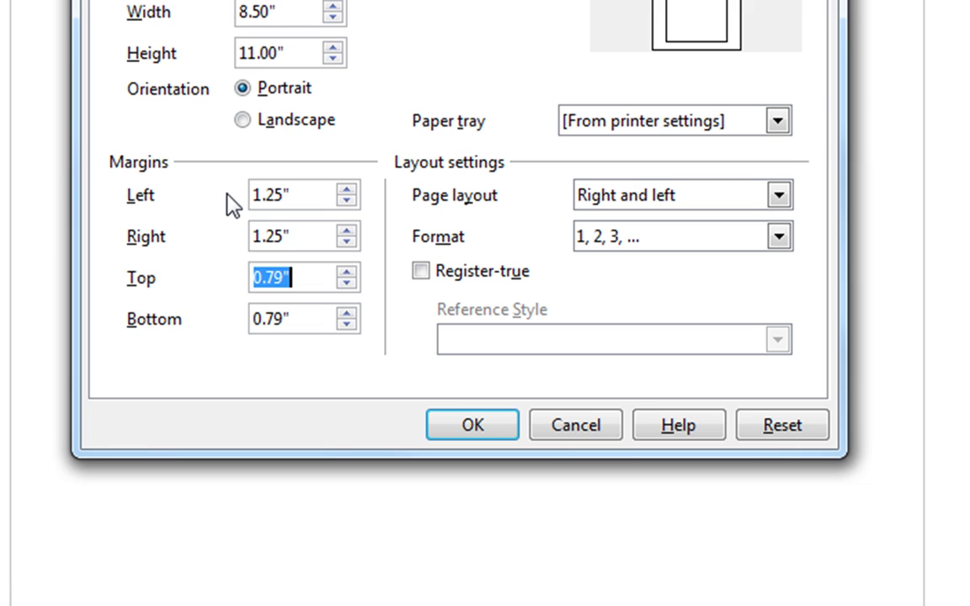
pyautogui.write('1')
pyautogui.press('Tab')
pyautogui.write('1')
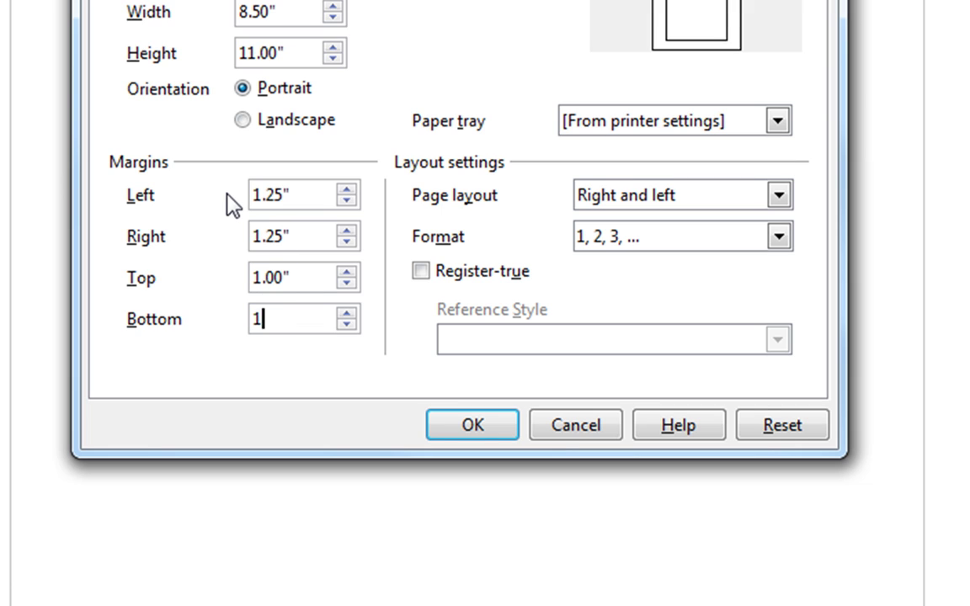
pyautogui.press('Tab')
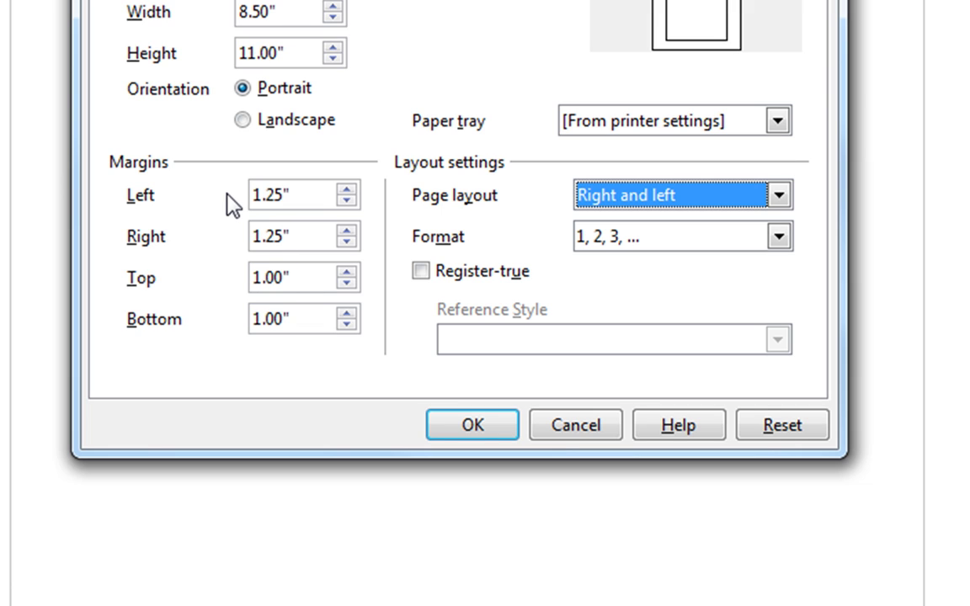
pyautogui.click(451, 425)
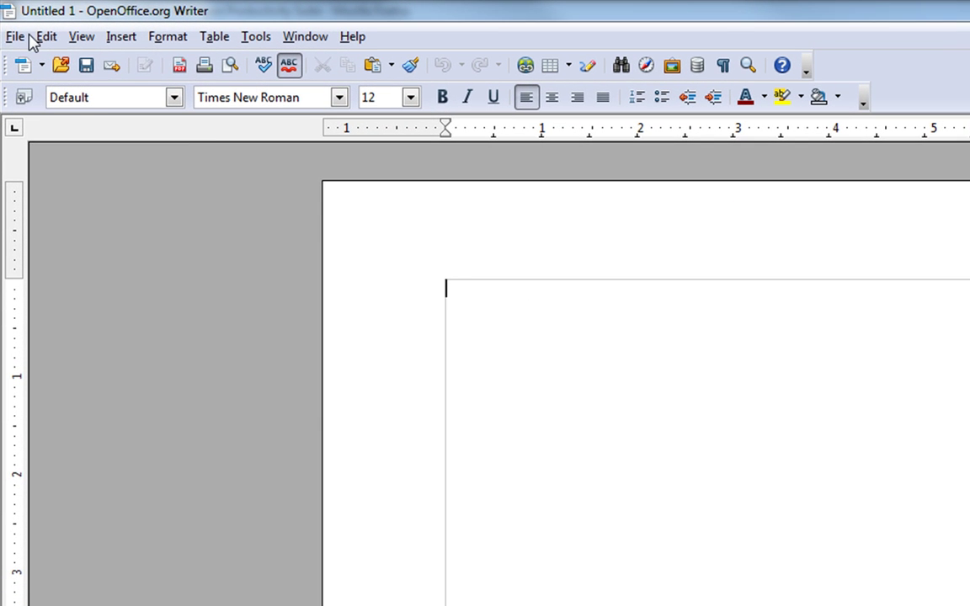
# - Start saving a template in My Templates, naming it 'Like MSWord Margins'
pyautogui.click(14, 34)
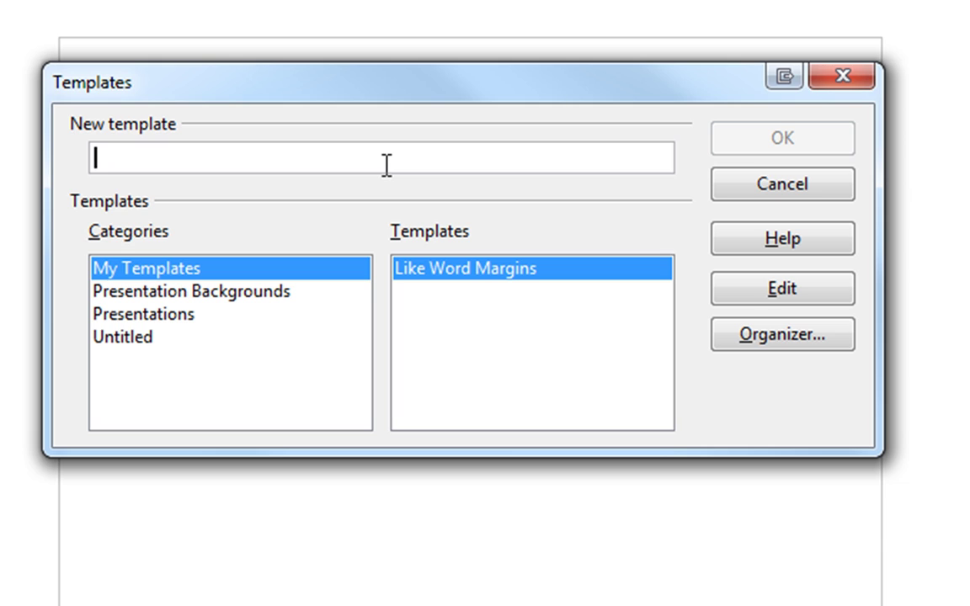
pyautogui.write('Like MS')
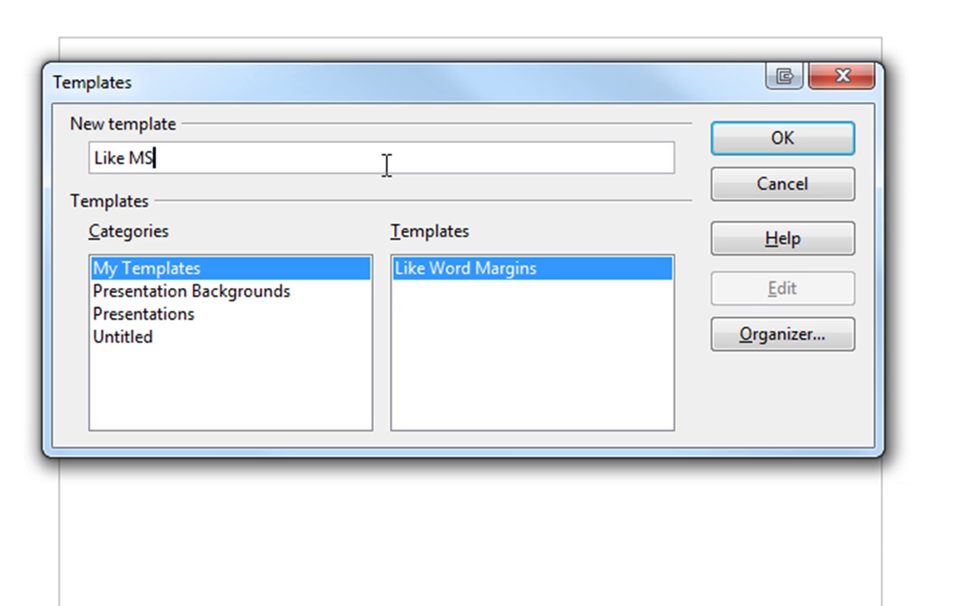
pyautogui.write('Word Marg')
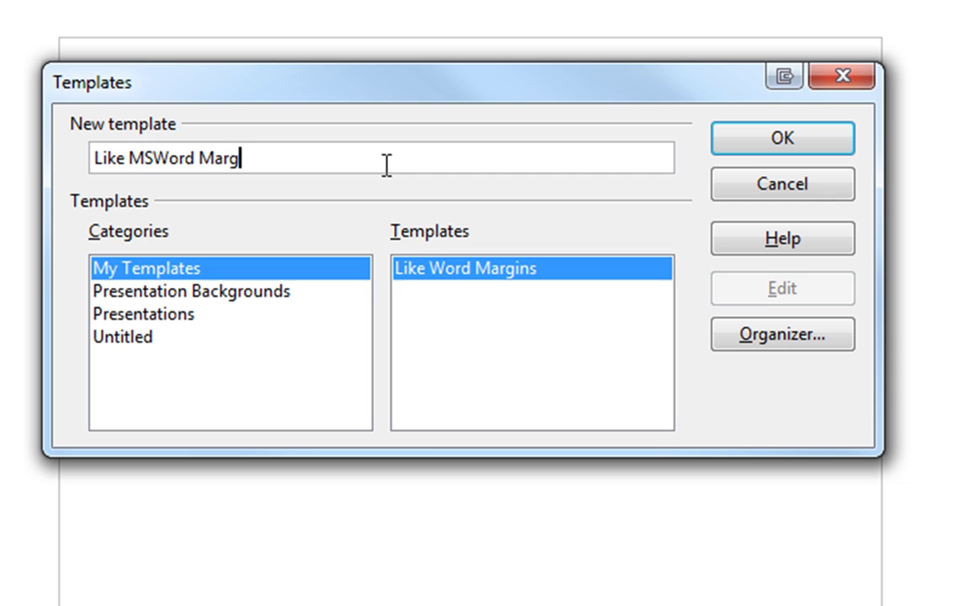
pyautogui.write('ins')
# - Confirm the 'Like MSWord Margins' template save and bring up the template organizer
pyautogui.click(747, 147)
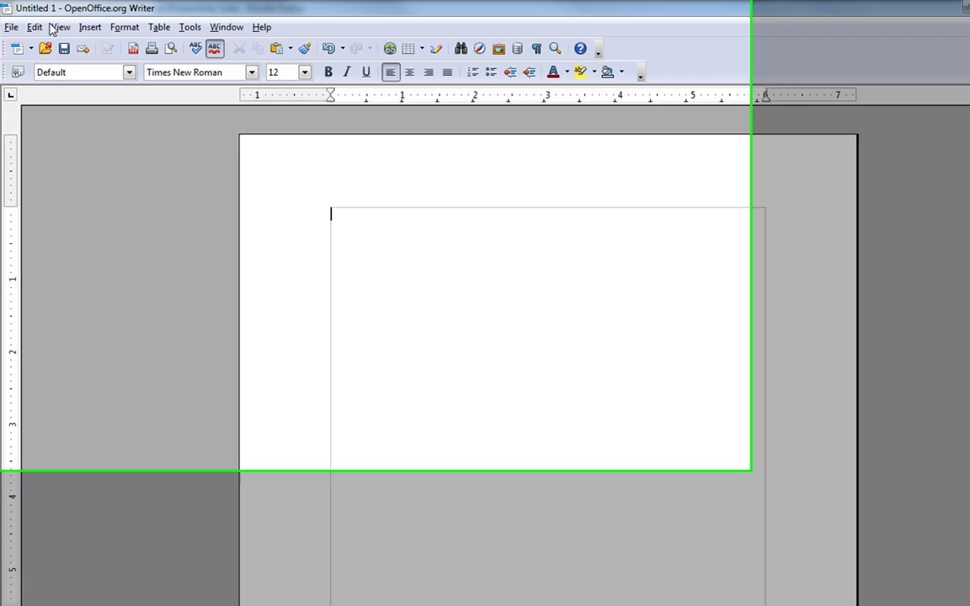
pyautogui.click(10, 23)
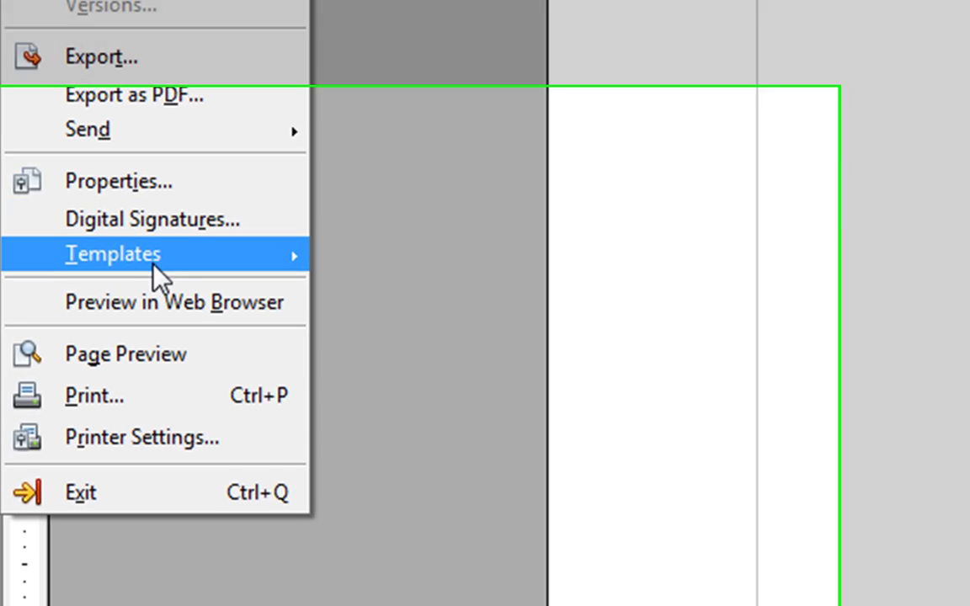
pyautogui.moveTo(93, 415)
pyautogui.click(199, 416)
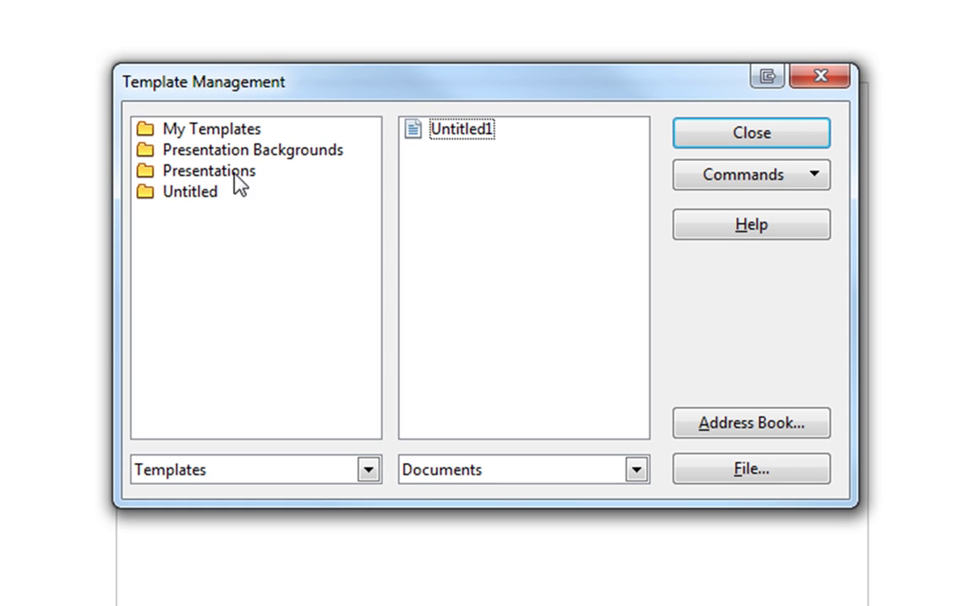
# - In My Templates, set 'Like MSWord Margins' as the default template
pyautogui.doubleClick(411, 97)
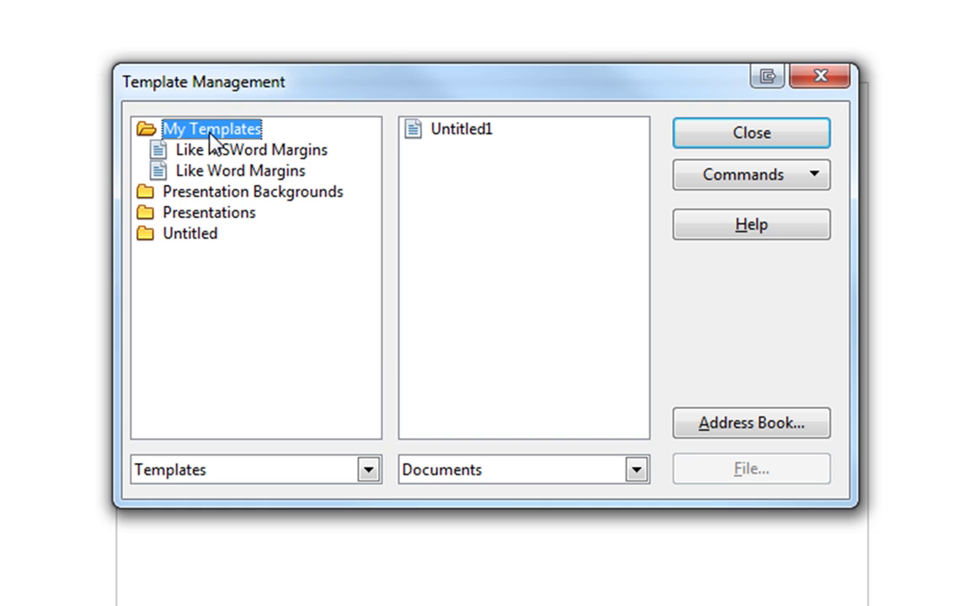
pyautogui.click(207, 151)
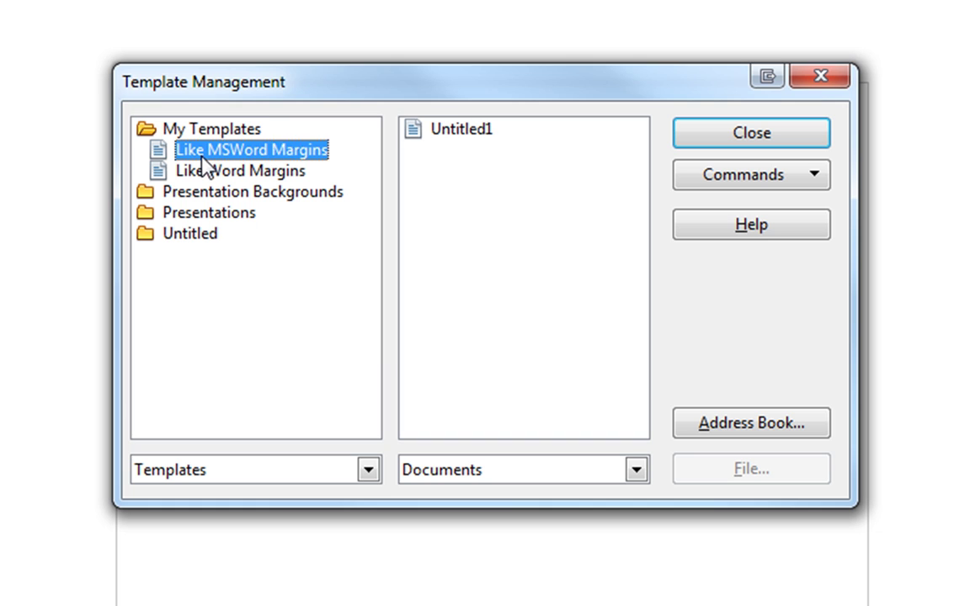
pyautogui.rightClick(271, 157)
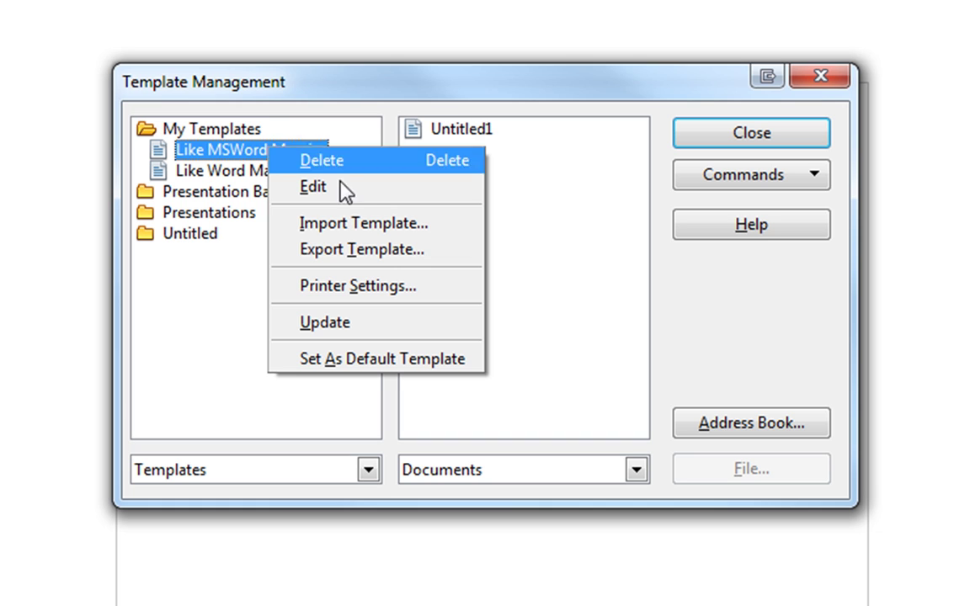
pyautogui.click(383, 359)
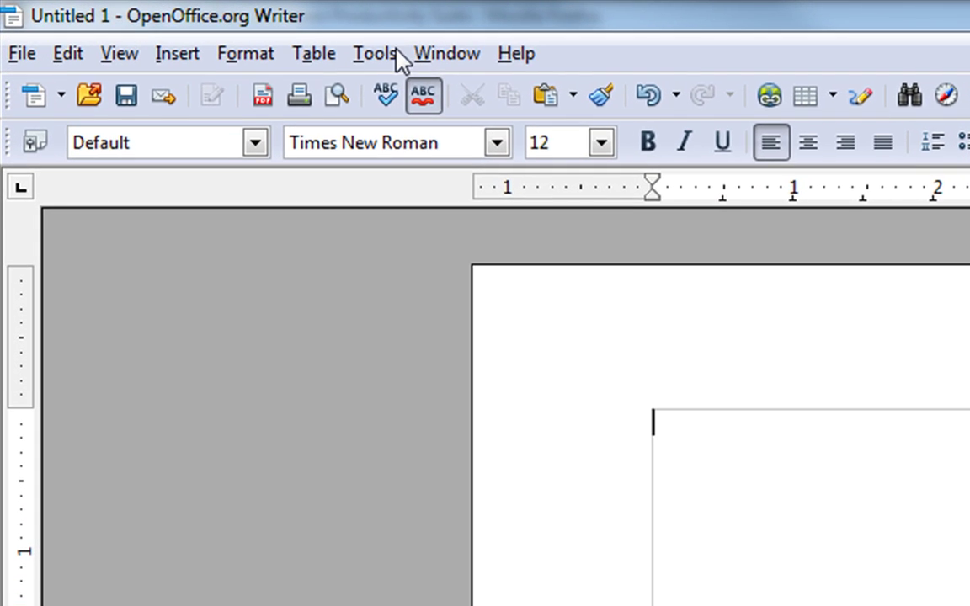
# - In Options > Load/Save > General, make text documents always save as Microsoft Word 97/2000/XP
pyautogui.click(172, 24)
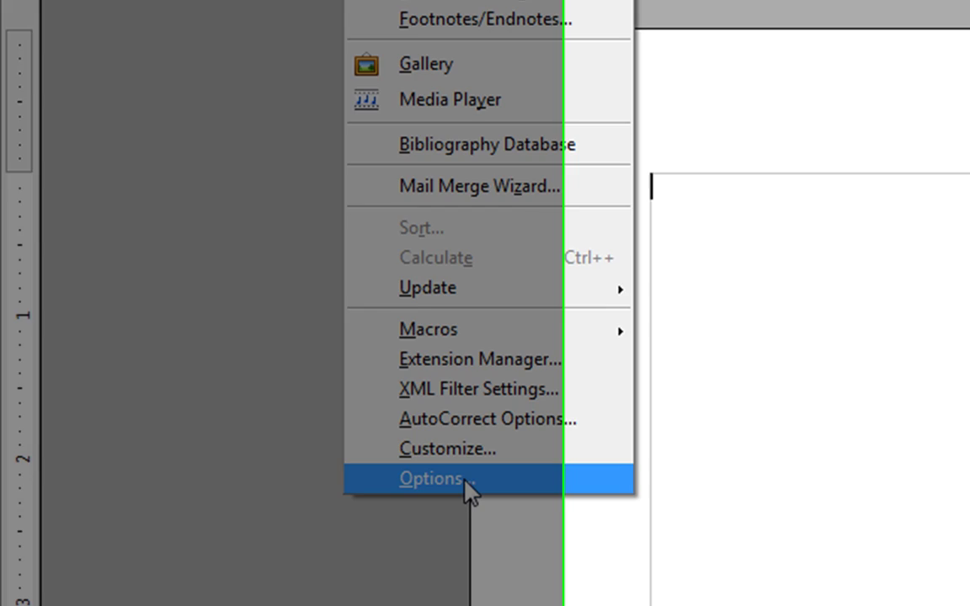
pyautogui.click(466, 487)
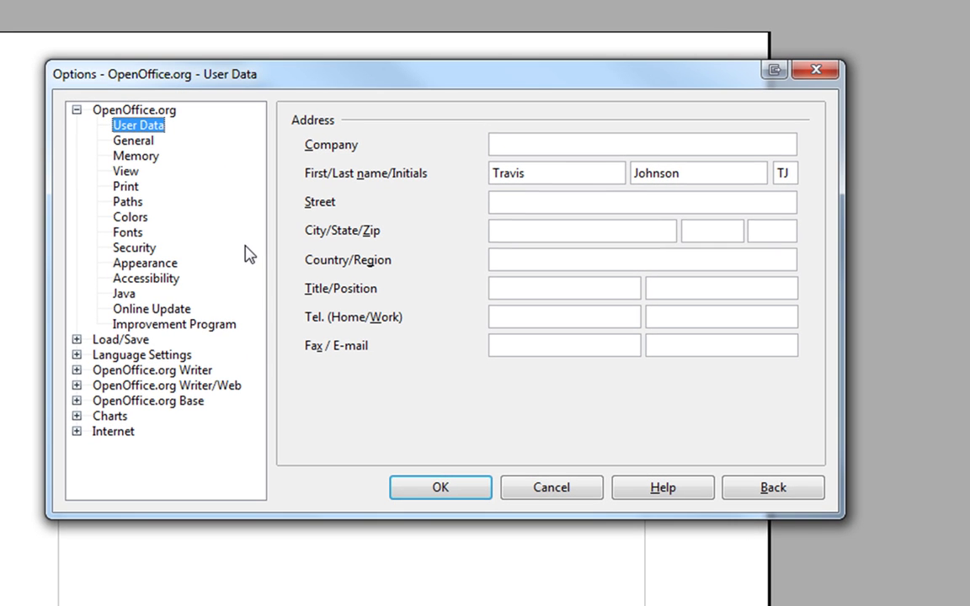
pyautogui.click(102, 341)
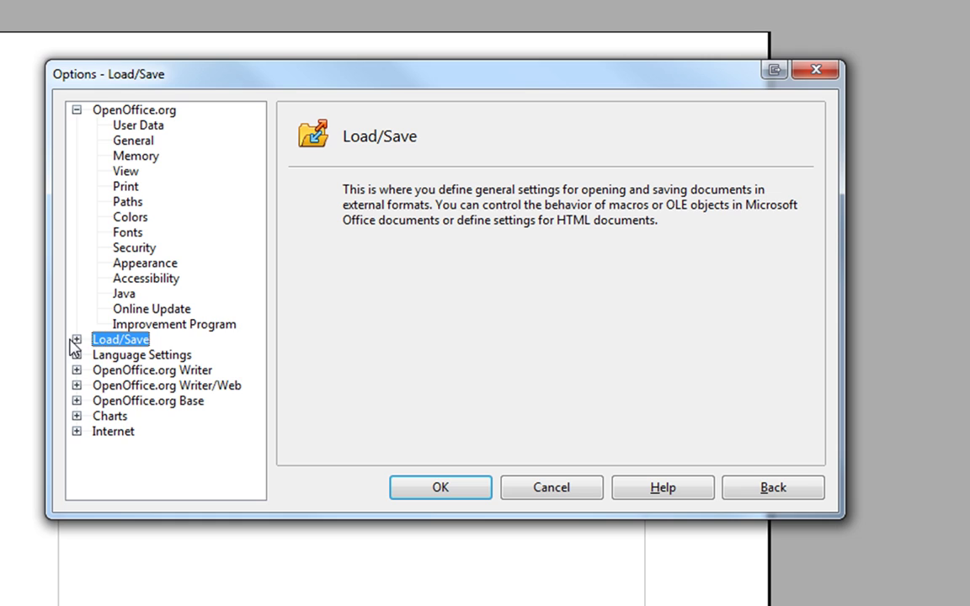
pyautogui.click(76, 339)
pyautogui.click(116, 356)
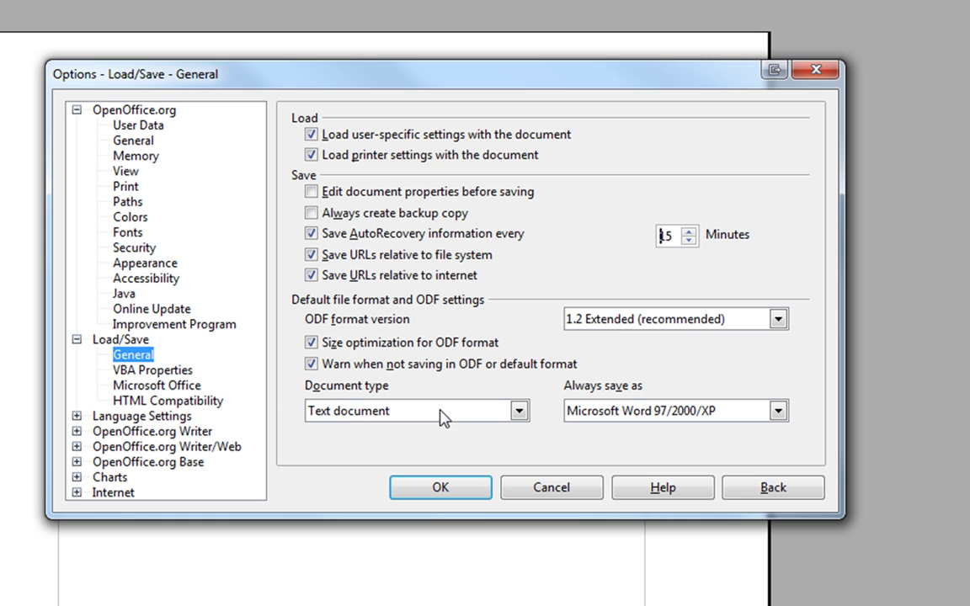
pyautogui.click(579, 411)
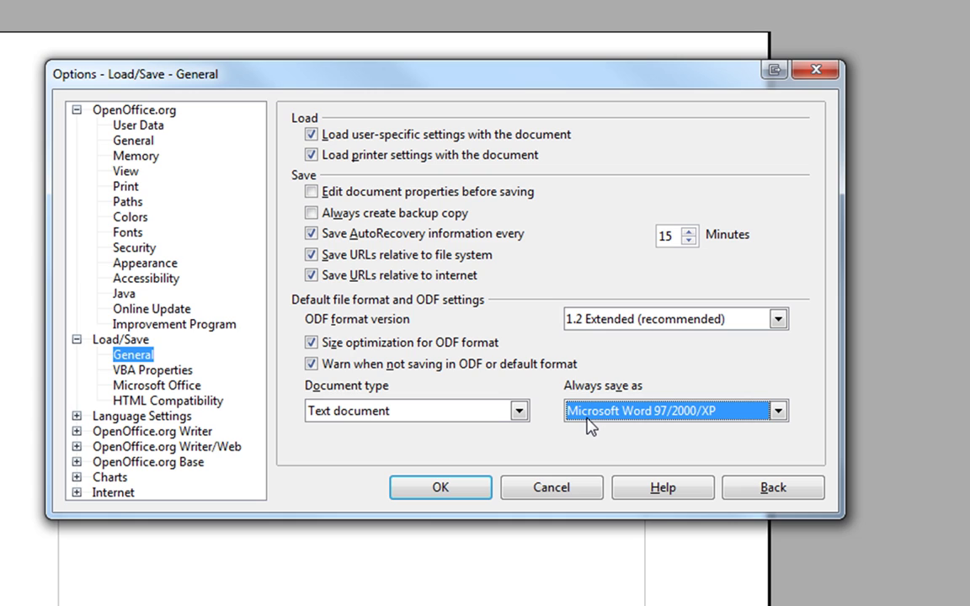
# - Check the spreadsheet and presentation default save formats, then apply the options
pyautogui.click(503, 413)
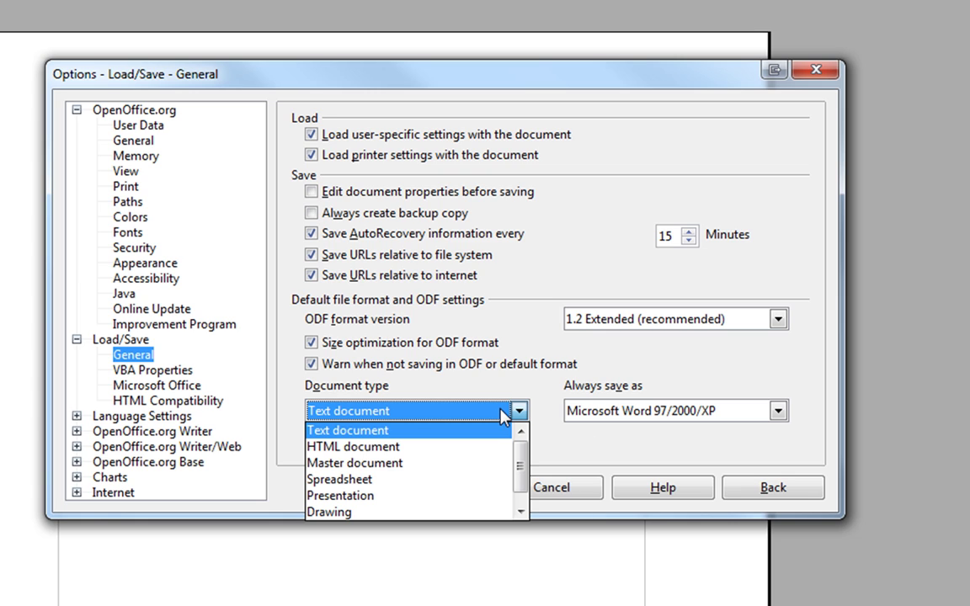
pyautogui.click(458, 479)
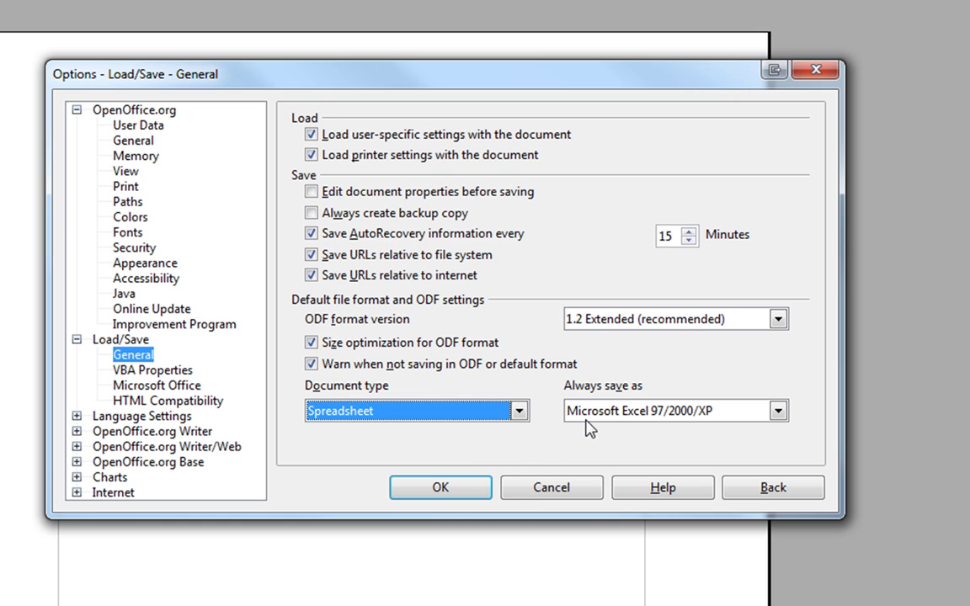
pyautogui.click(511, 412)
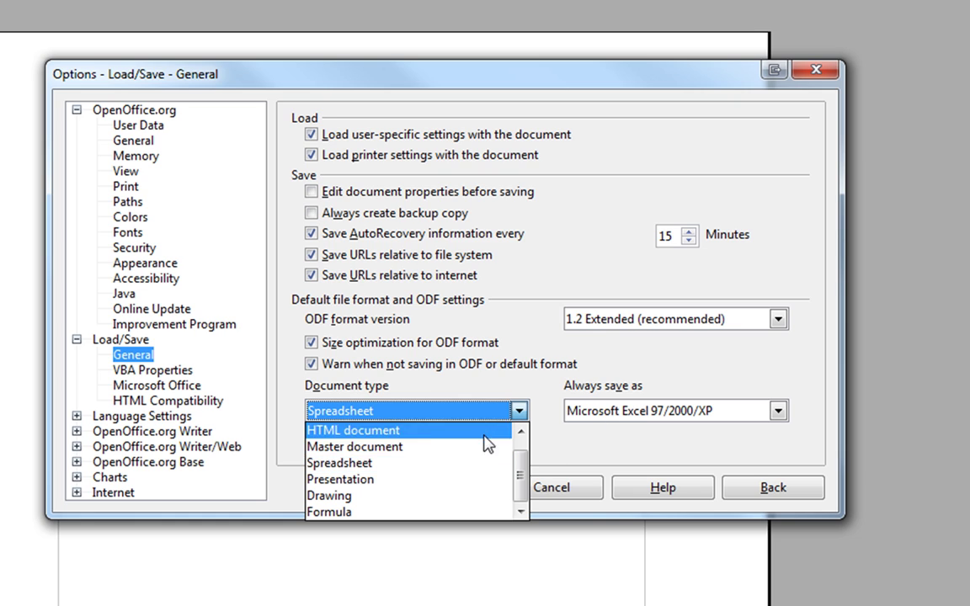
pyautogui.click(481, 543)
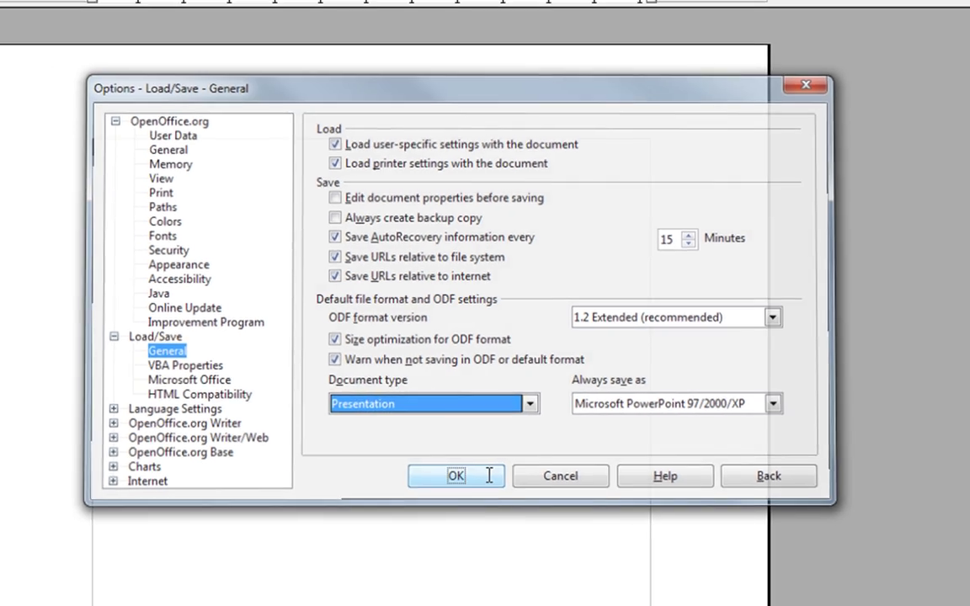
pyautogui.click(478, 490)
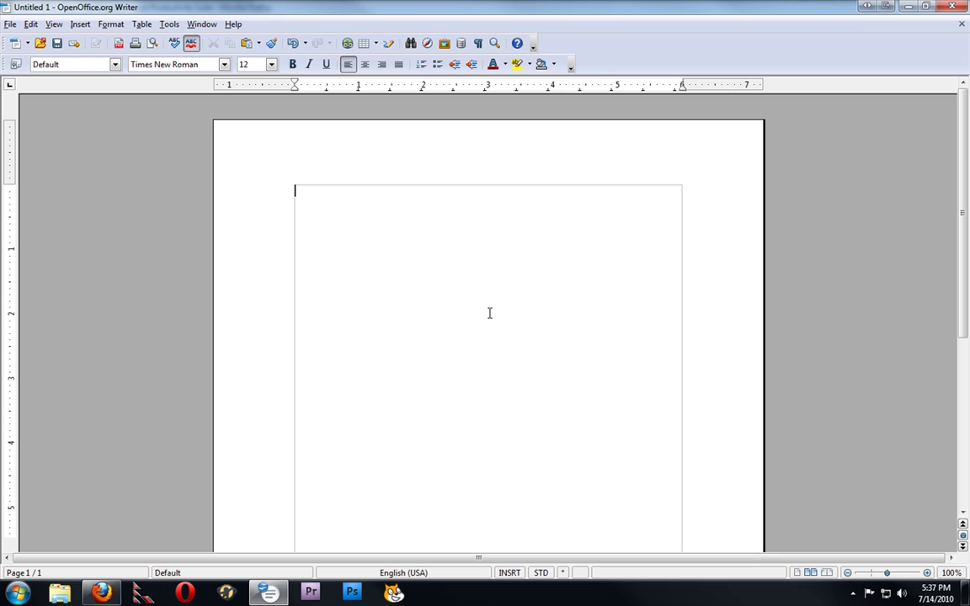